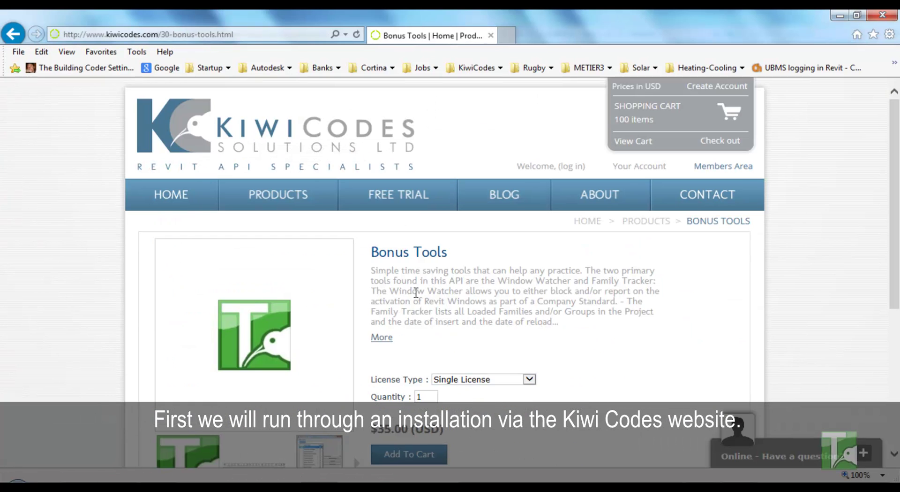
Scroll the Bonus Tools page down to the pricing table and the Bonus Tools download link.
{"action": "scroll", "coordinate": [402, 317], "scroll_direction": "down", "scroll_amount": 5}
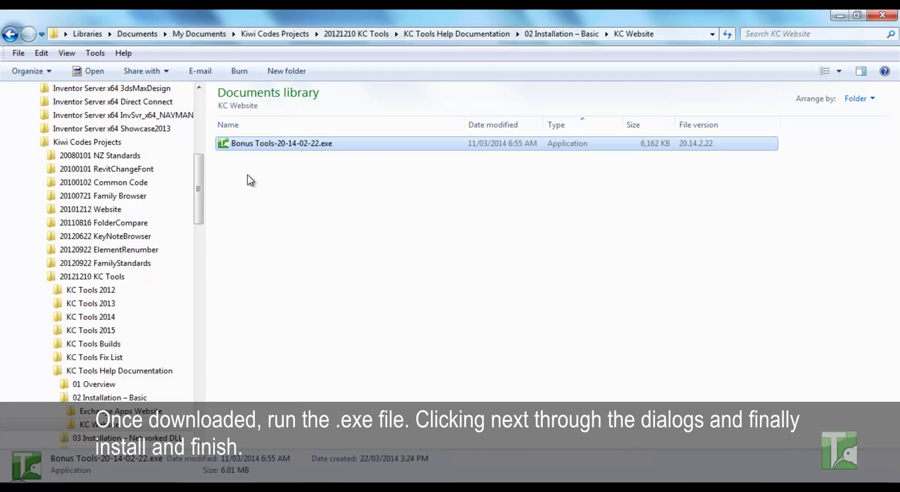
Run the downloaded Bonus Tools installer and install it for Everybody (all users).
{"action": "double_click", "coordinate": [249, 148]}
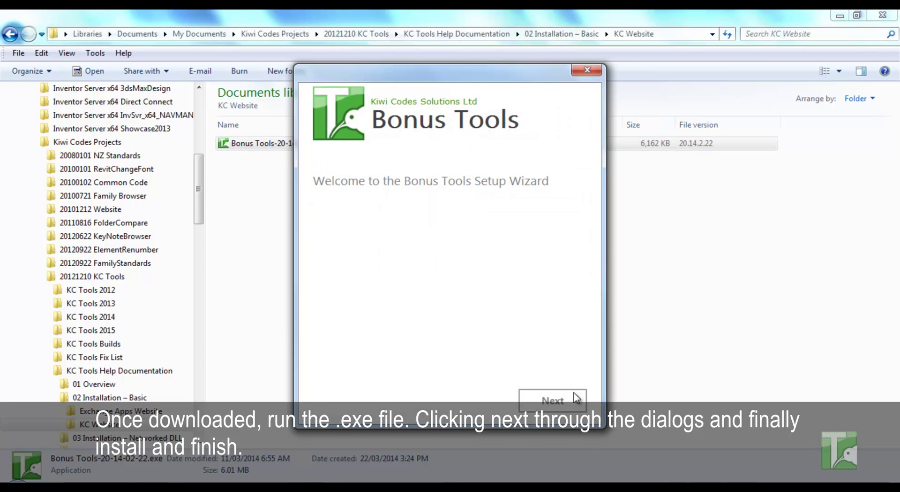
{"action": "left_click", "coordinate": [577, 401]}
{"action": "left_click", "coordinate": [555, 401]}
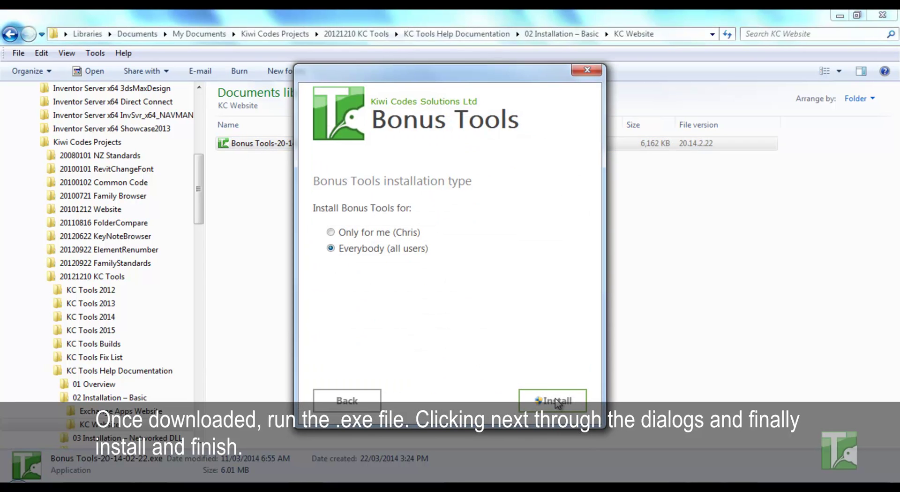
{"action": "left_click", "coordinate": [556, 401]}
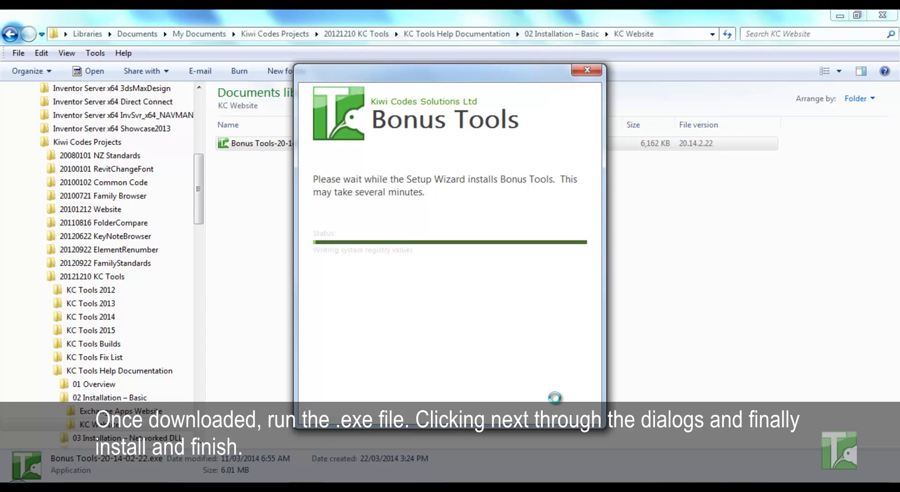
{"action": "left_click", "coordinate": [552, 399]}
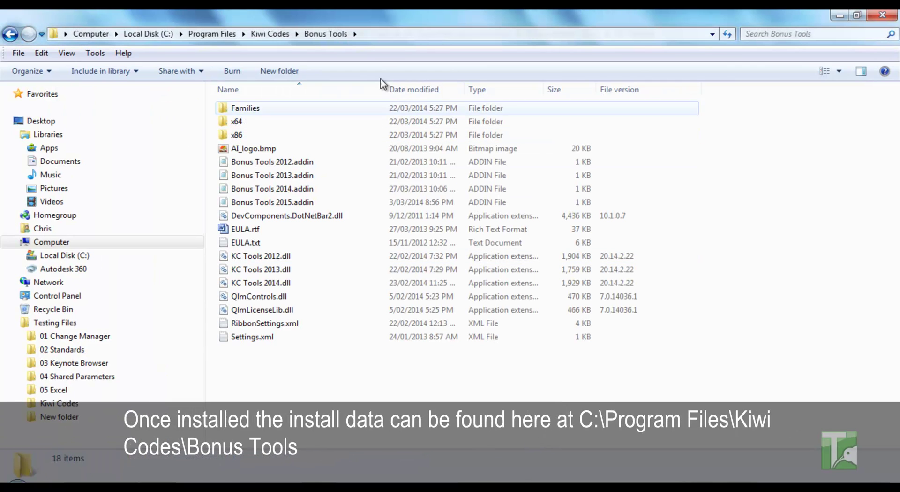
Show the full paths of C:\Program Files\Kiwi Codes\Bonus Tools and C:\ProgramData\Autodesk\Revit\Addins\2014.
{"action": "left_click", "coordinate": [389, 34]}
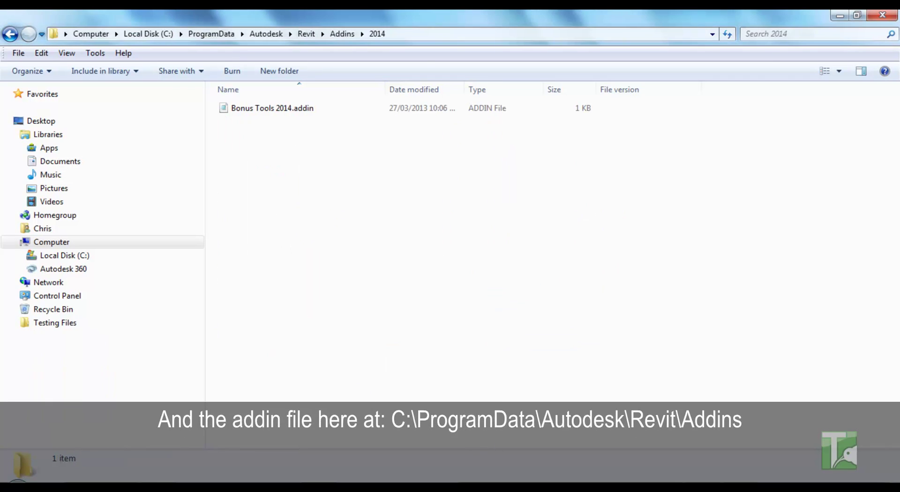
{"action": "left_click", "coordinate": [408, 34]}
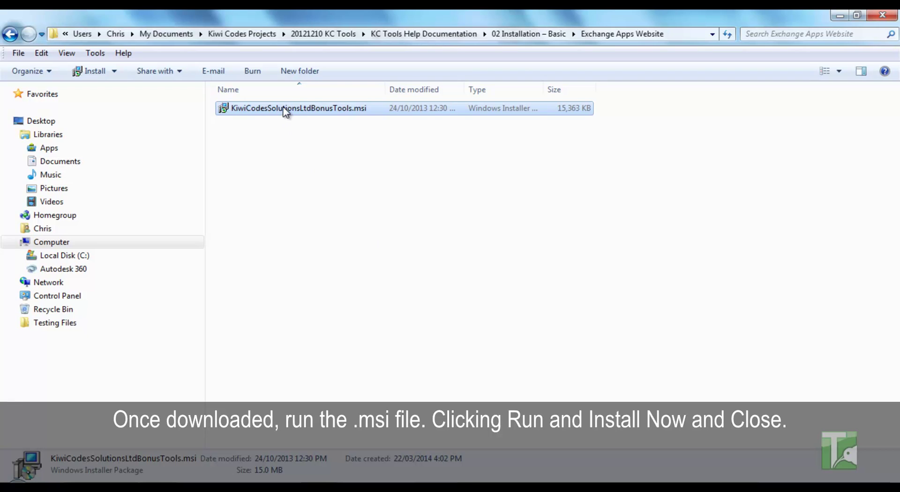
Install Bonus Tools 20.13.10.21 from KiwiCodesSolutionsLtdBonusTools.msi using the Autodesk Plug-in Installer.
{"action": "double_click", "coordinate": [285, 110]}
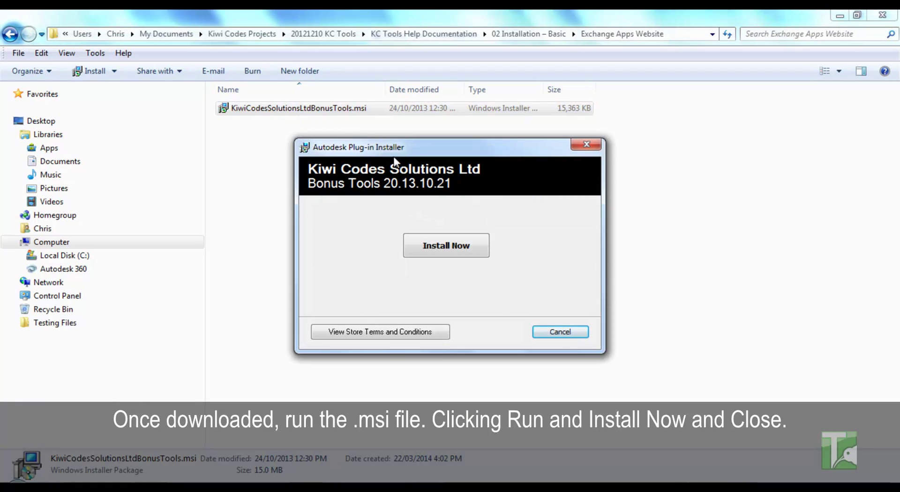
{"action": "left_click", "coordinate": [448, 246]}
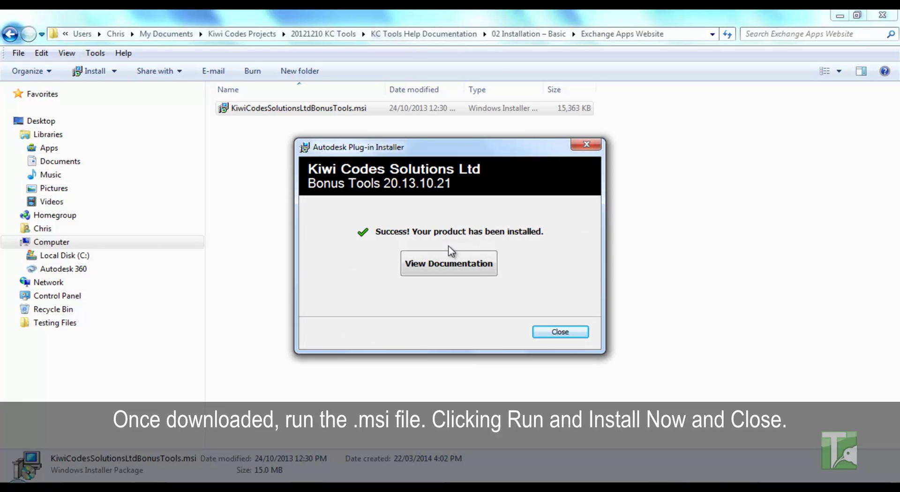
Close the finished installer and select BonusTools.bundle in C:\ProgramData\Autodesk\ApplicationPlugins.
{"action": "left_click", "coordinate": [559, 332]}
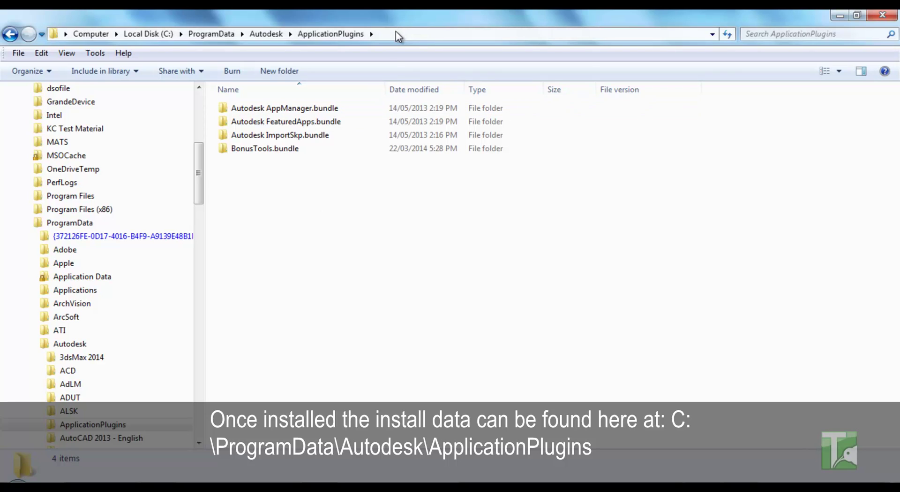
{"action": "left_click", "coordinate": [396, 32]}
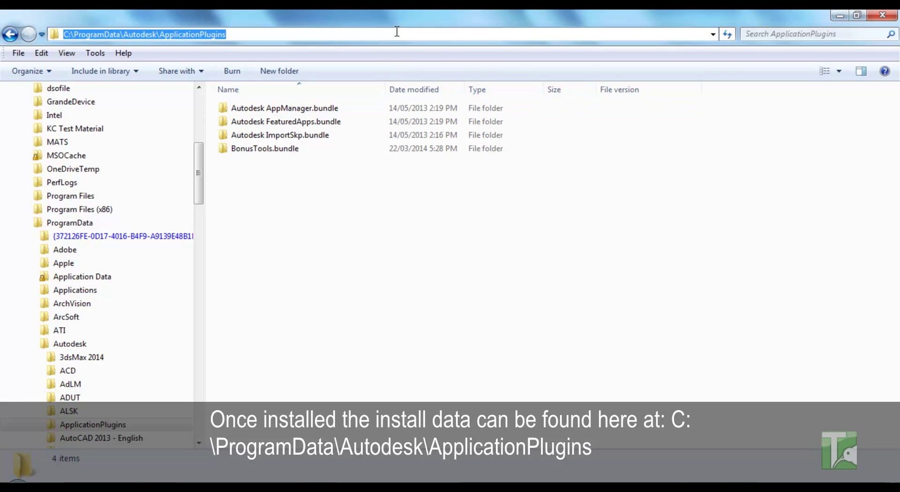
{"action": "left_click", "coordinate": [277, 150]}
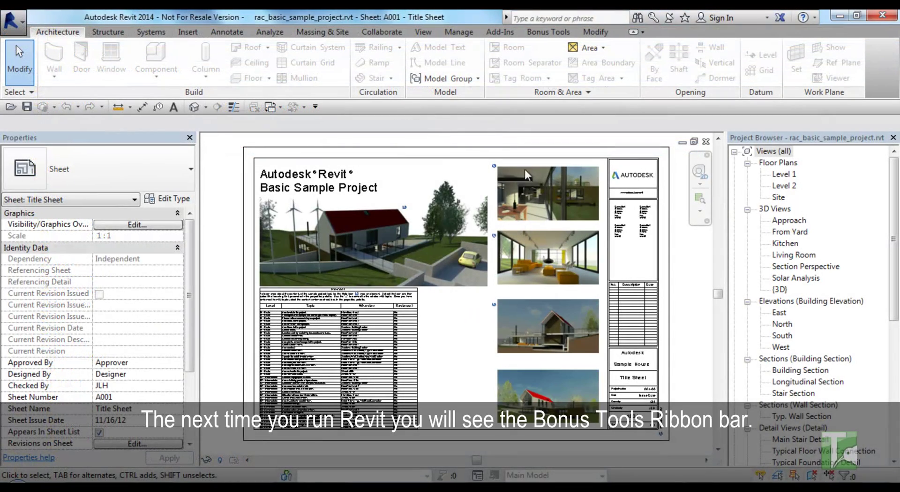
From the Bonus Tools ribbon tab, request a trial extension by email and open the Purchase page.
{"action": "left_click", "coordinate": [549, 32]}
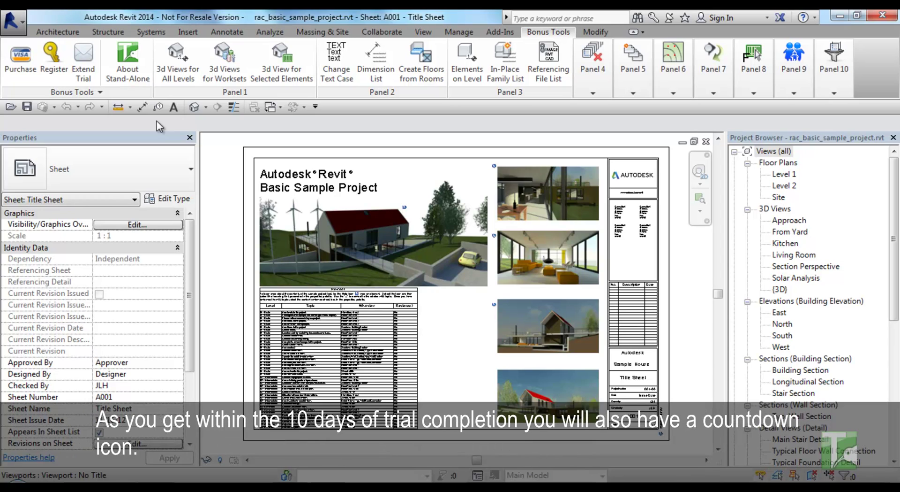
{"action": "left_click", "coordinate": [84, 74]}
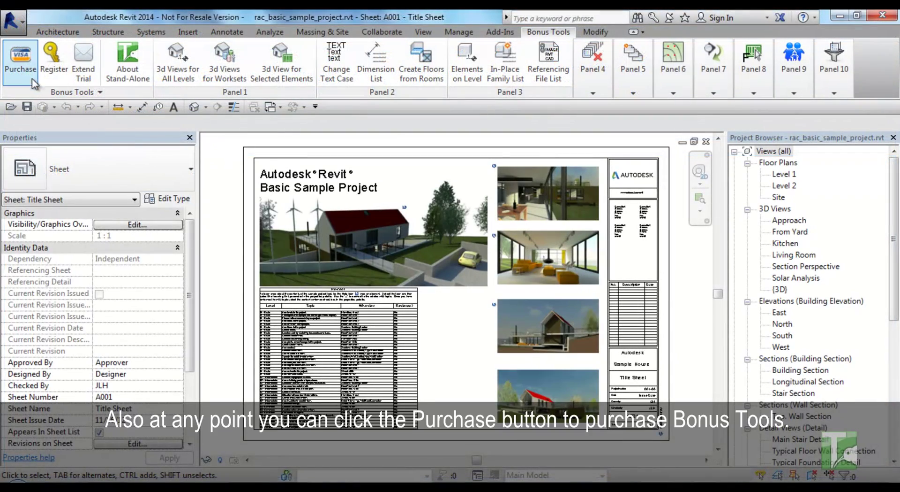
{"action": "left_click", "coordinate": [22, 66]}
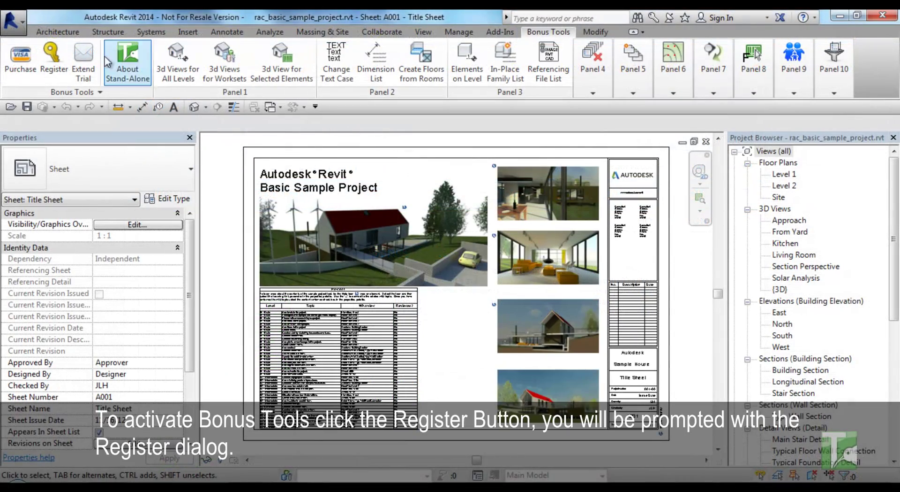
Register Bonus Tools by pasting the purchased licence key into Activation Key and activating online.
{"action": "left_click", "coordinate": [60, 64]}
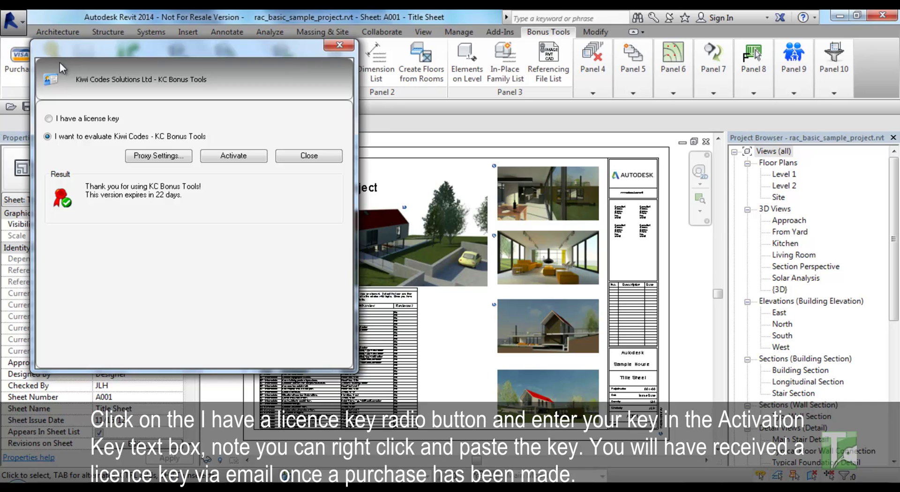
{"action": "left_click", "coordinate": [83, 120]}
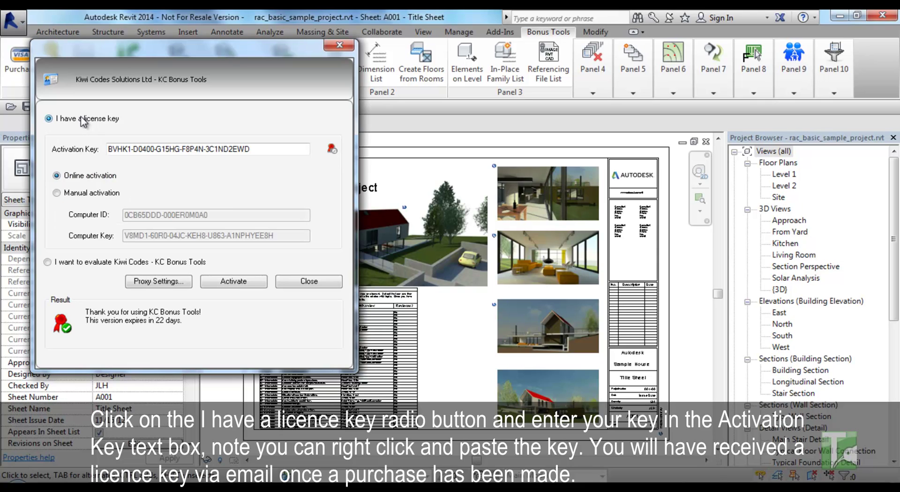
{"action": "left_click_drag", "start_coordinate": [309, 149], "coordinate": [106, 153]}
{"action": "right_click", "coordinate": [130, 149]}
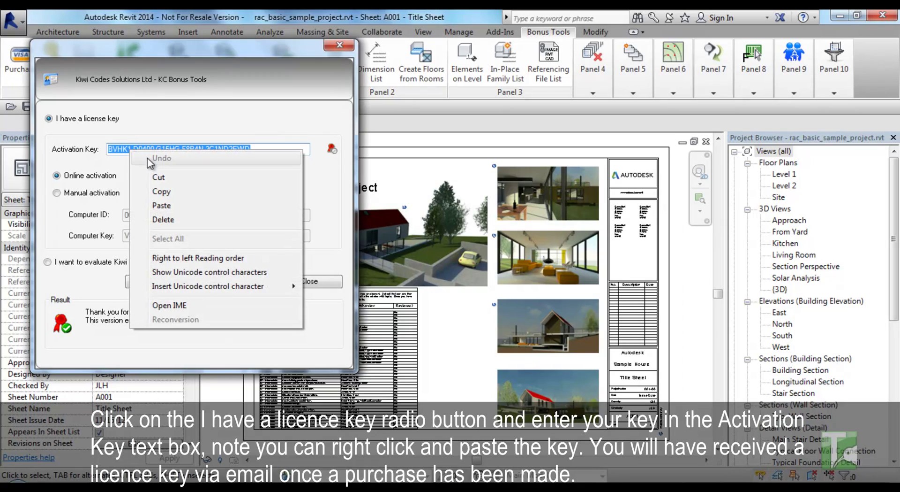
{"action": "left_click", "coordinate": [172, 206]}
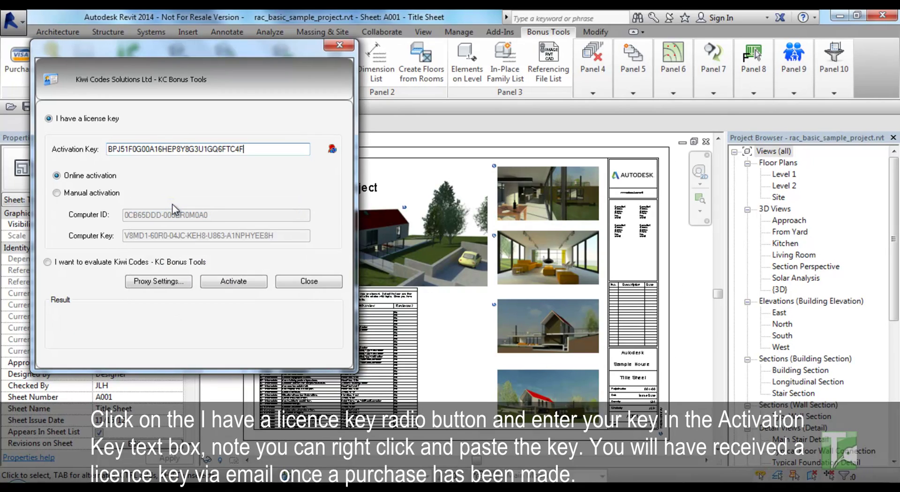
{"action": "left_click", "coordinate": [230, 280]}
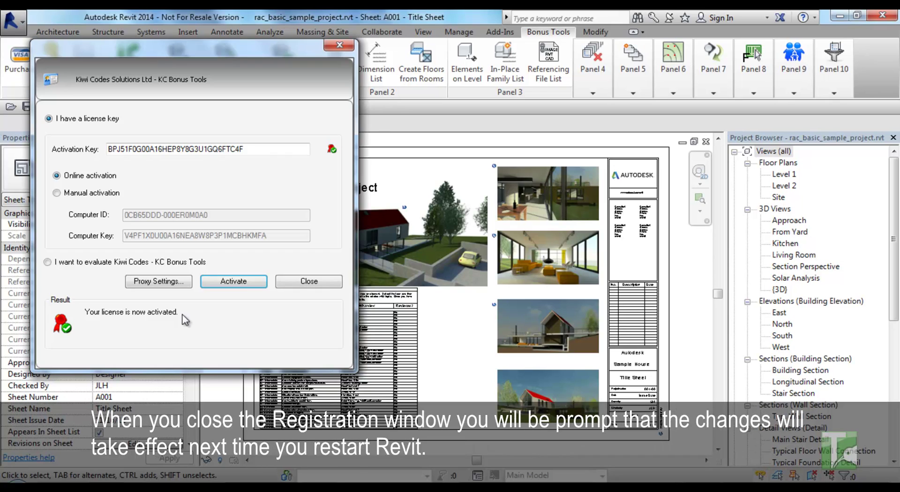
Close the registration dialog, accept the restart message, and check the Bonus Tools tab after restarting.
{"action": "left_click", "coordinate": [292, 281]}
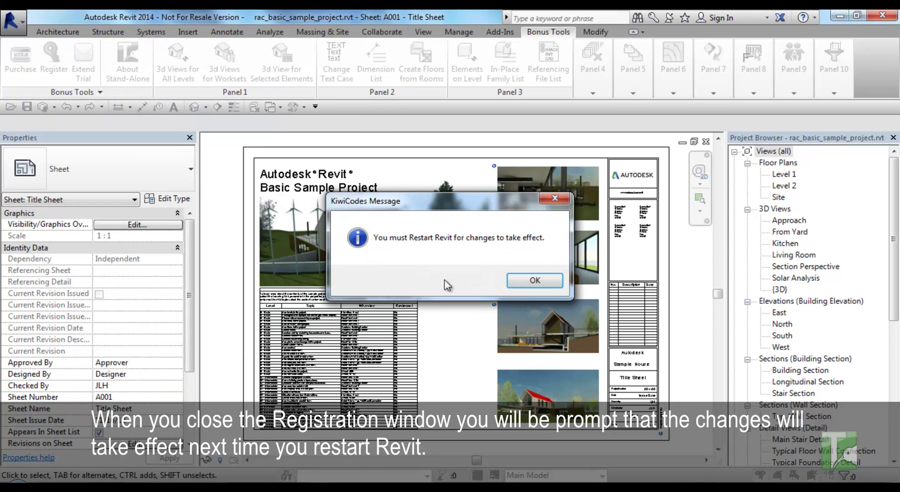
{"action": "left_click", "coordinate": [533, 280]}
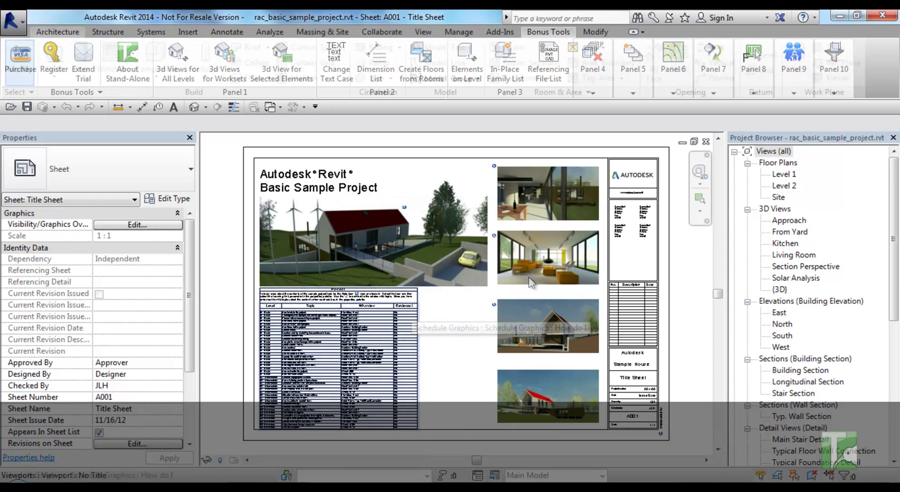
{"action": "left_click", "coordinate": [546, 35]}
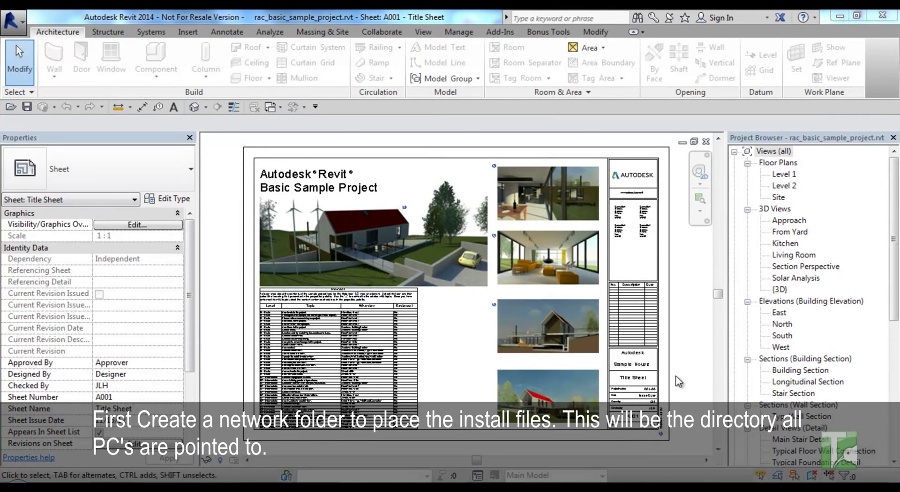
Create a new folder named 'Network Folder' inside the Networked folder.
{"action": "left_click", "coordinate": [558, 488]}
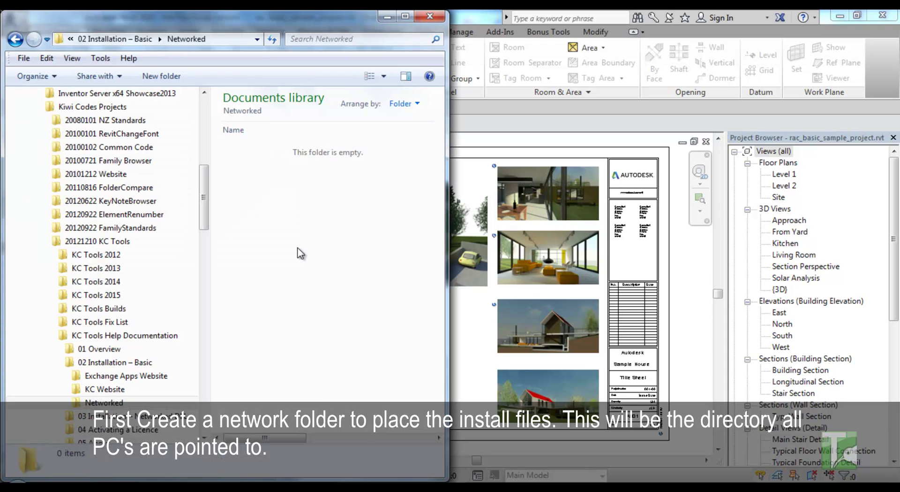
{"action": "right_click", "coordinate": [287, 225]}
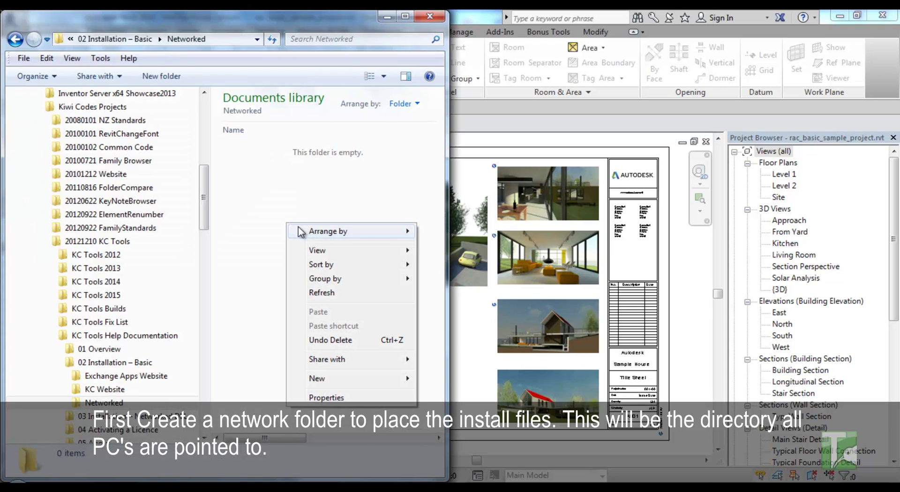
{"action": "mouse_move", "coordinate": [348, 377]}
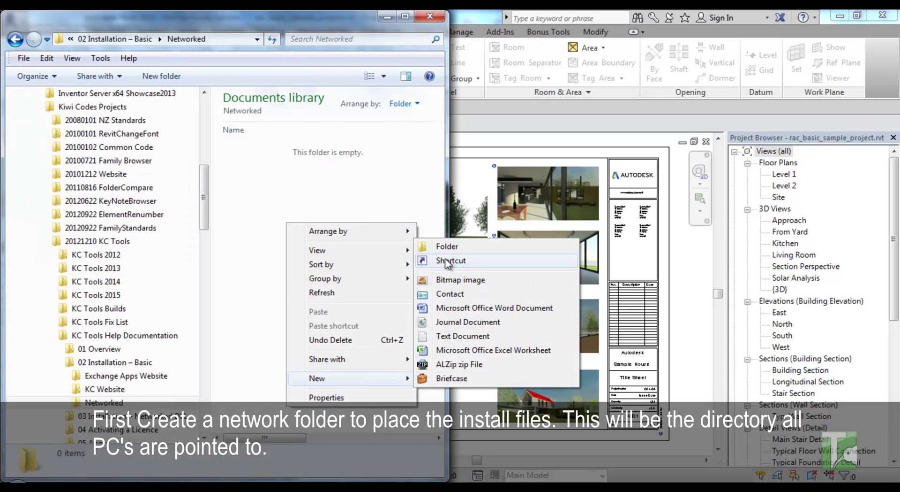
{"action": "left_click", "coordinate": [449, 247]}
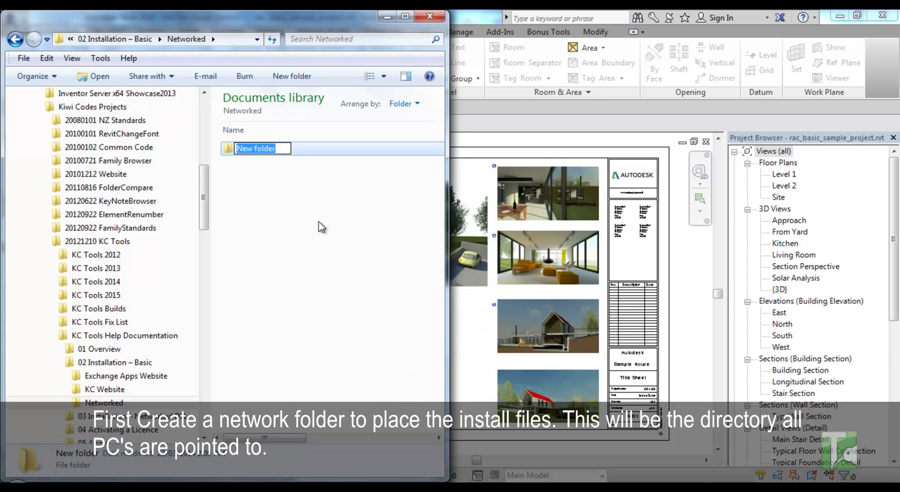
{"action": "type", "text": "Network "}
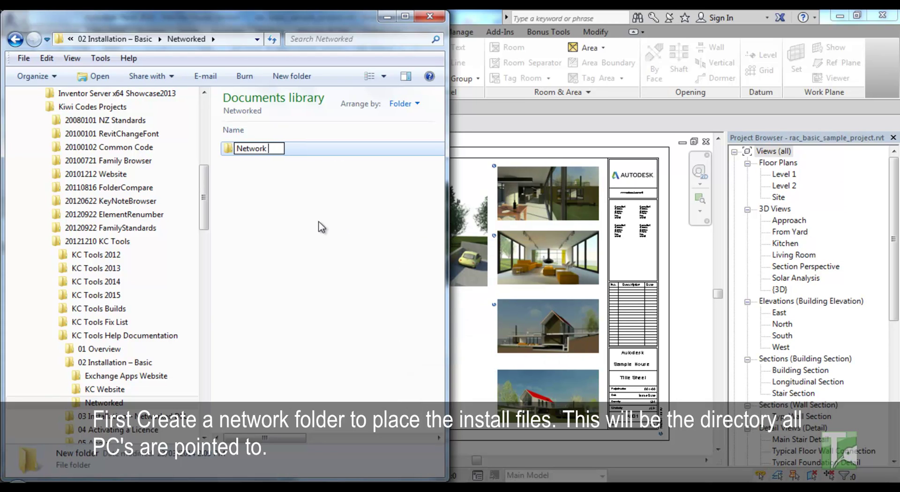
{"action": "type", "text": "Folder"}
{"action": "key", "text": "Return"}
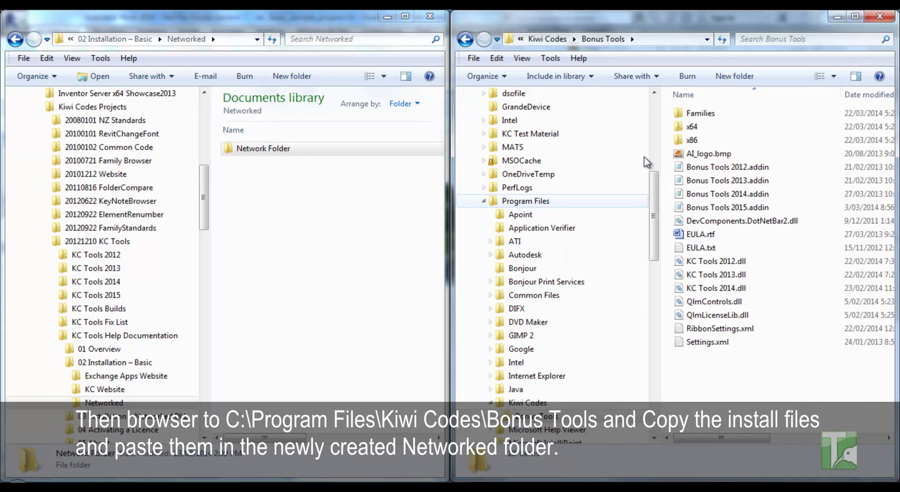
Copy all 18 items from C:\Program Files\Kiwi Codes\Bonus Tools into Network Folder.
{"action": "left_click", "coordinate": [665, 39]}
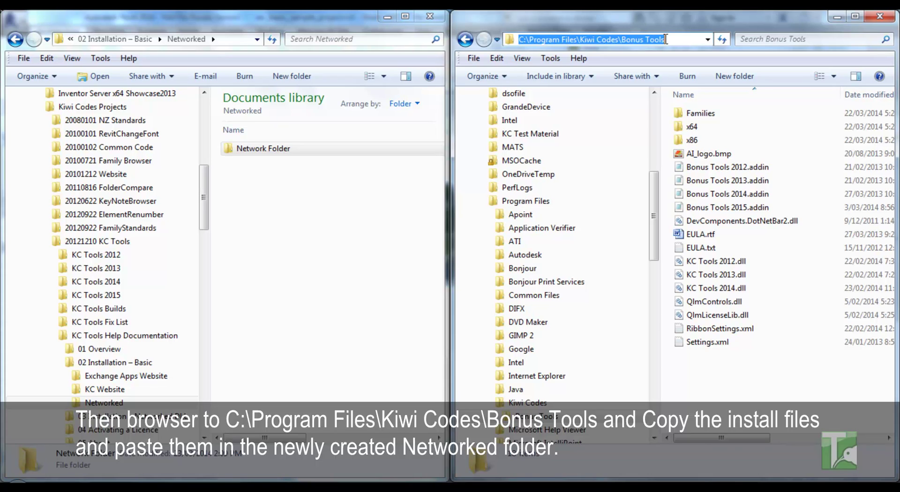
{"action": "left_click_drag", "start_coordinate": [794, 364], "coordinate": [695, 114]}
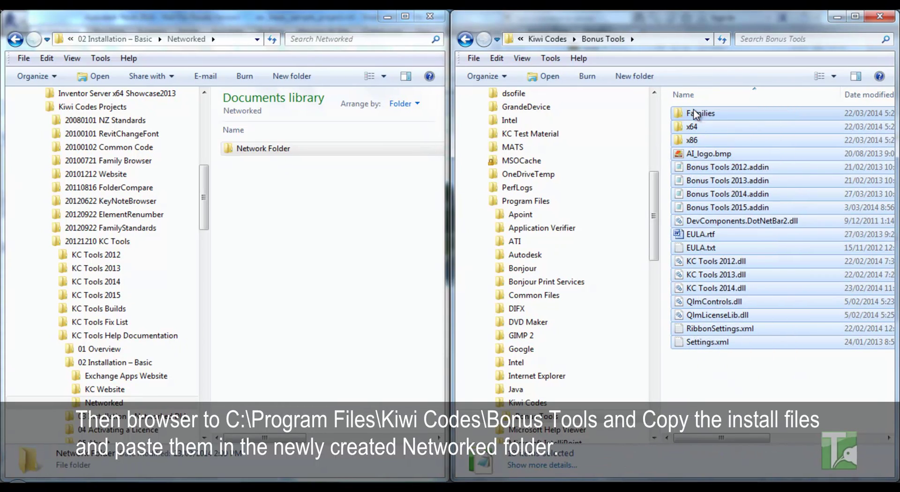
{"action": "left_click", "coordinate": [316, 208]}
{"action": "double_click", "coordinate": [271, 149]}
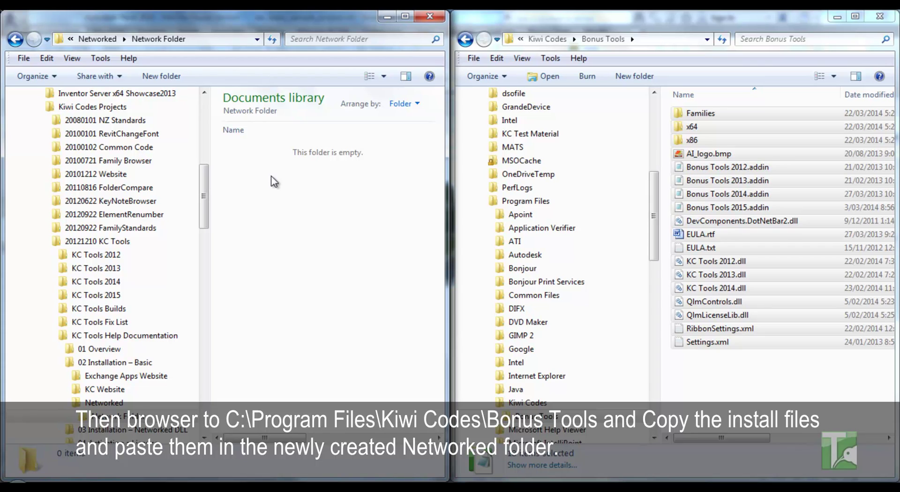
{"action": "key", "text": "ctrl+v"}
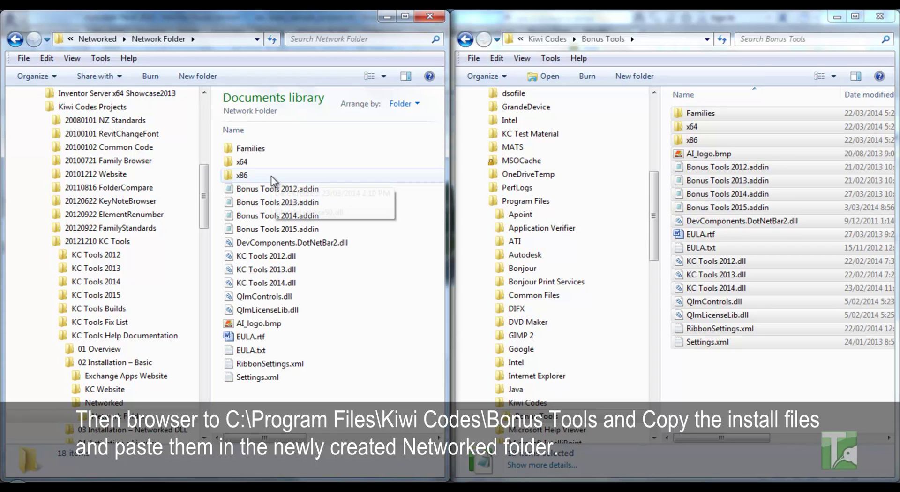
{"action": "key", "text": "ctrl+a"}
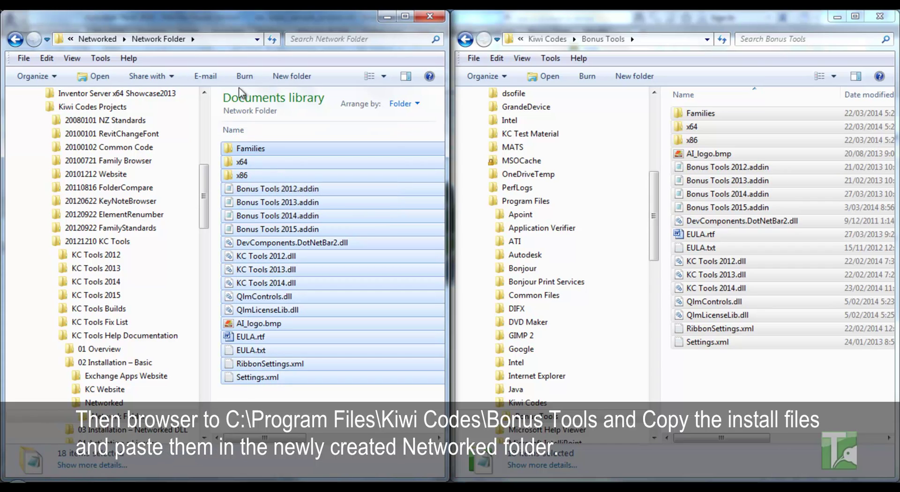
Replace the Bonus Tools 2014.addin Assembly path with the Network Folder\KC Tools 2014.dll path.
{"action": "left_click", "coordinate": [222, 37]}
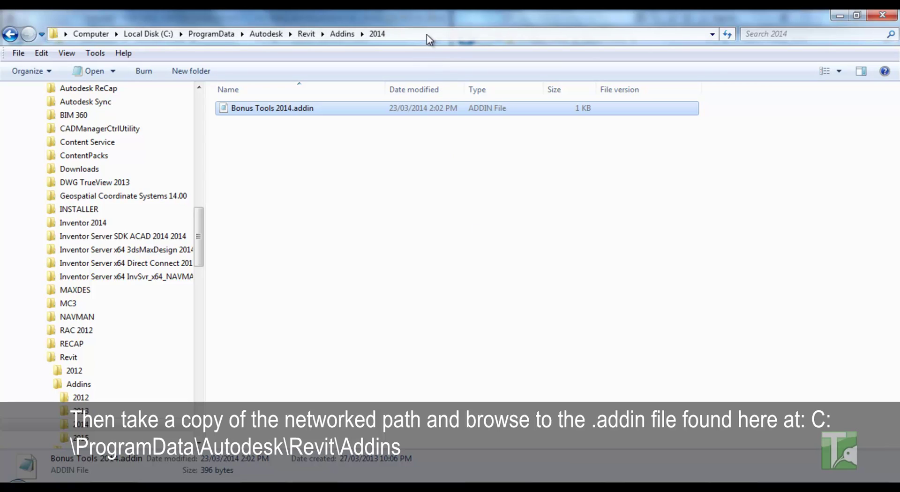
{"action": "left_click", "coordinate": [428, 34]}
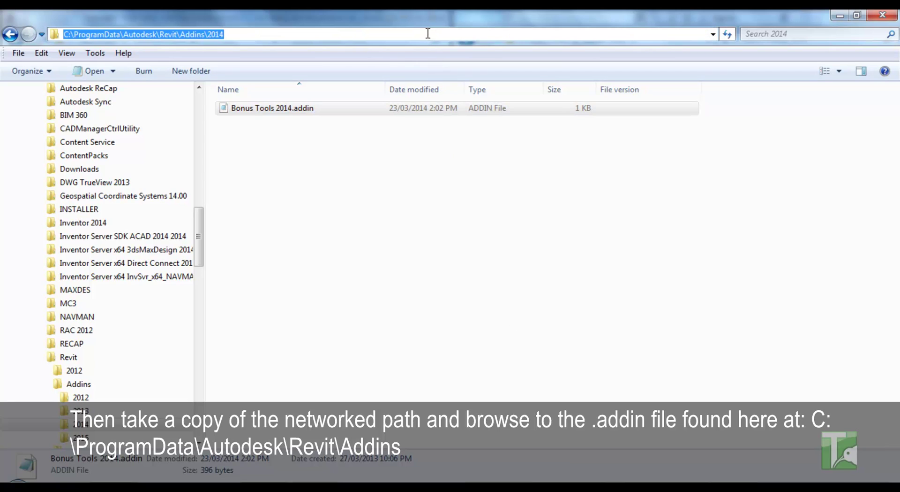
{"action": "double_click", "coordinate": [298, 111]}
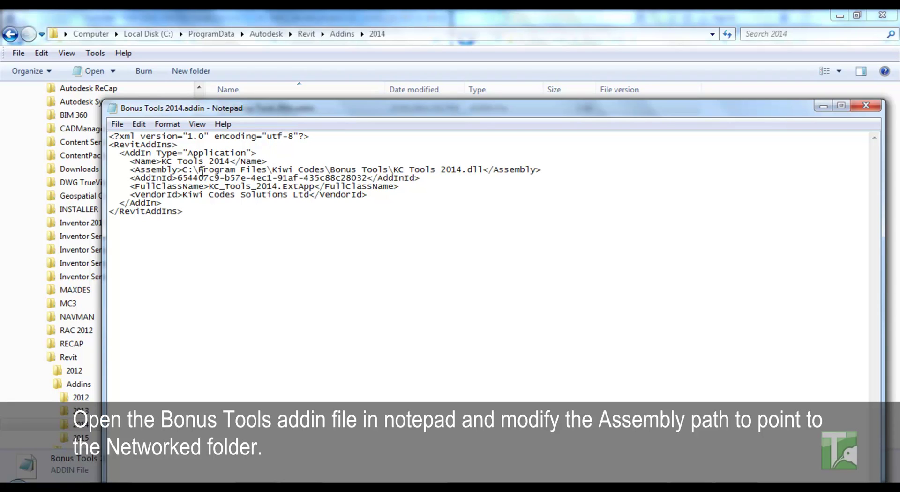
{"action": "left_click_drag", "start_coordinate": [183, 169], "coordinate": [389, 169]}
{"action": "key", "text": "ctrl+v"}
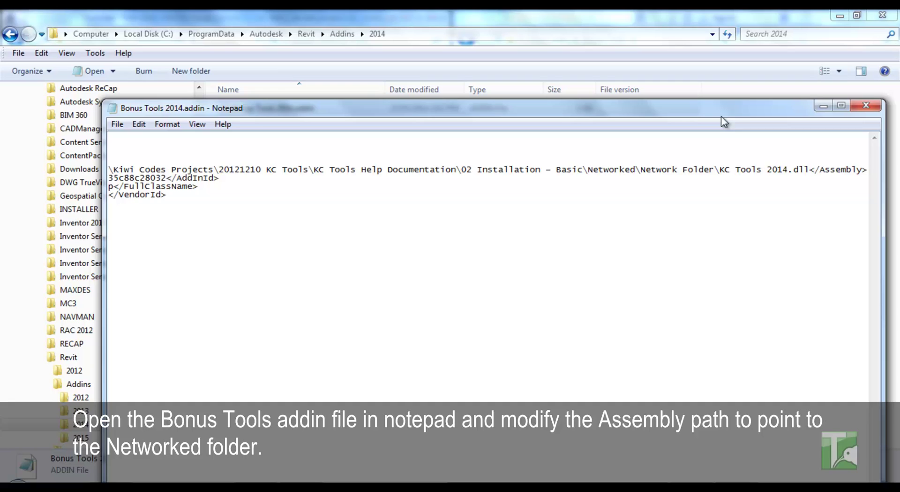
{"action": "left_click", "coordinate": [866, 105]}
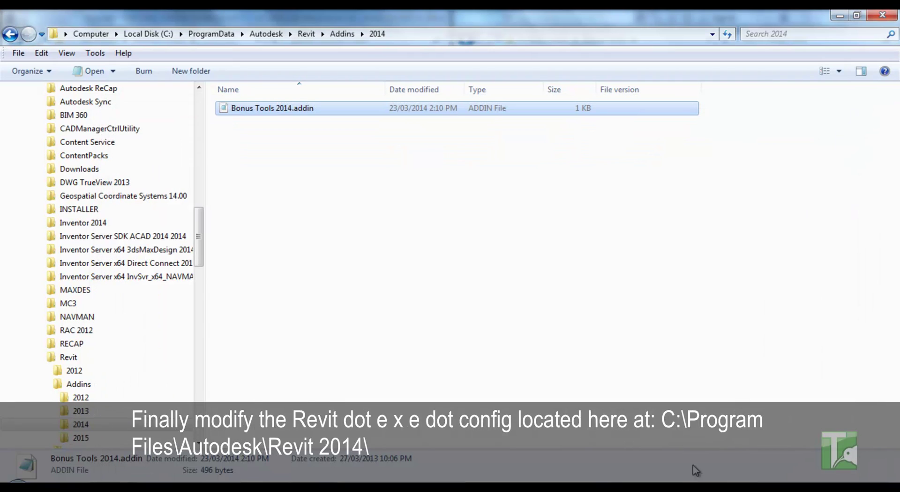
Go to the C:\Program Files\Autodesk\Revit 2014 program folder.
{"action": "mouse_move", "coordinate": [692, 485]}
{"action": "left_click", "coordinate": [668, 430]}
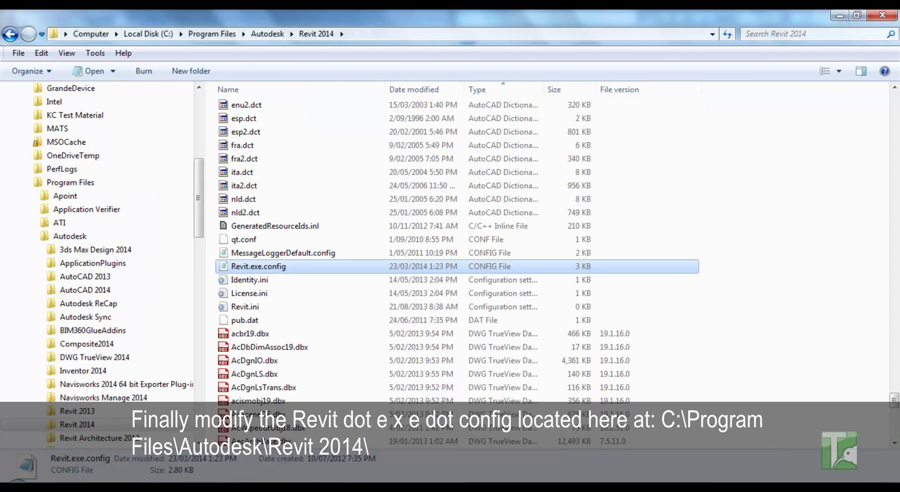
{"action": "left_click", "coordinate": [449, 31]}
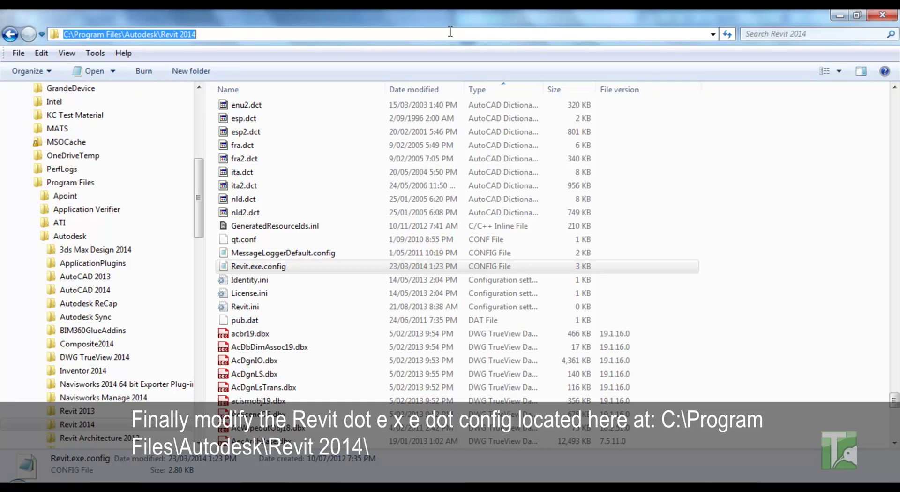
Open Revit.exe.config and highlight the loadFromRemoteSources enabled="true" line under <runtime>.
{"action": "double_click", "coordinate": [284, 268]}
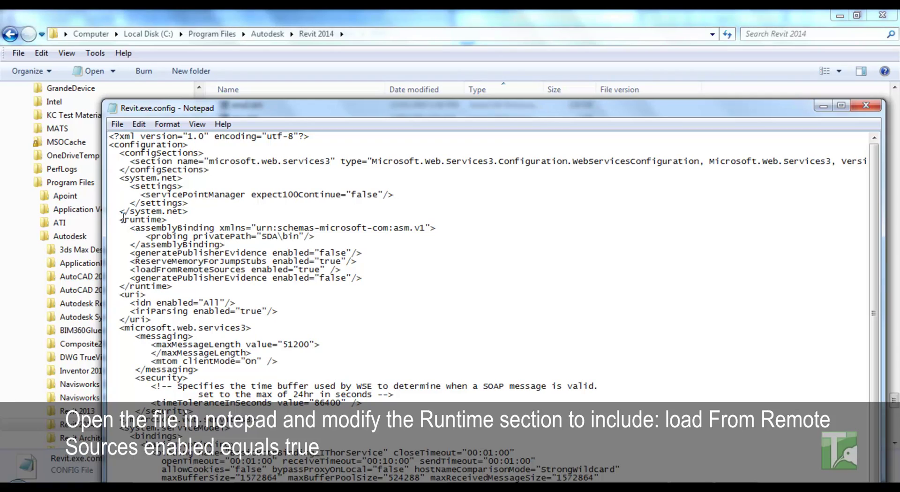
{"action": "left_click_drag", "start_coordinate": [119, 219], "coordinate": [157, 219]}
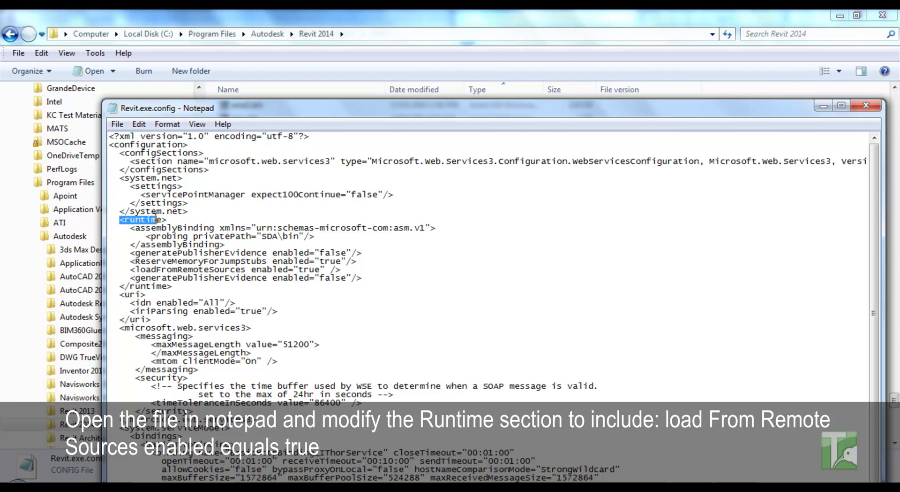
{"action": "left_click", "coordinate": [132, 269]}
{"action": "left_click_drag", "start_coordinate": [132, 270], "coordinate": [353, 270]}
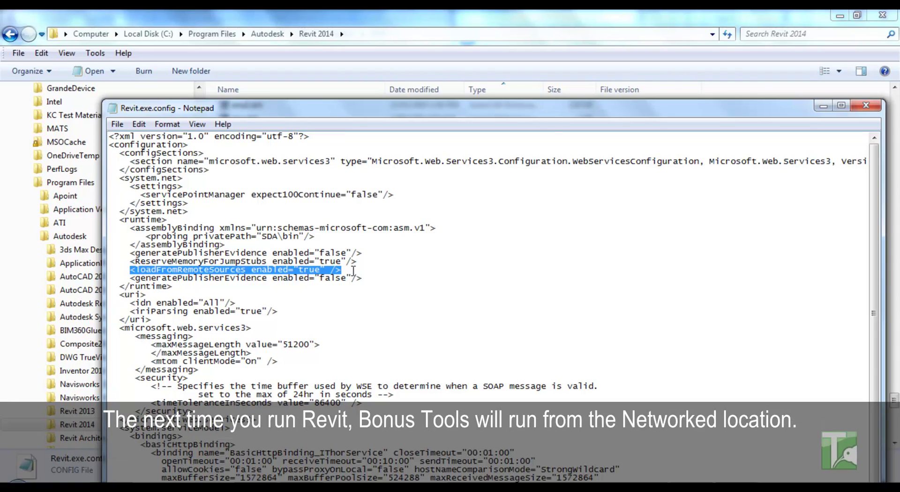